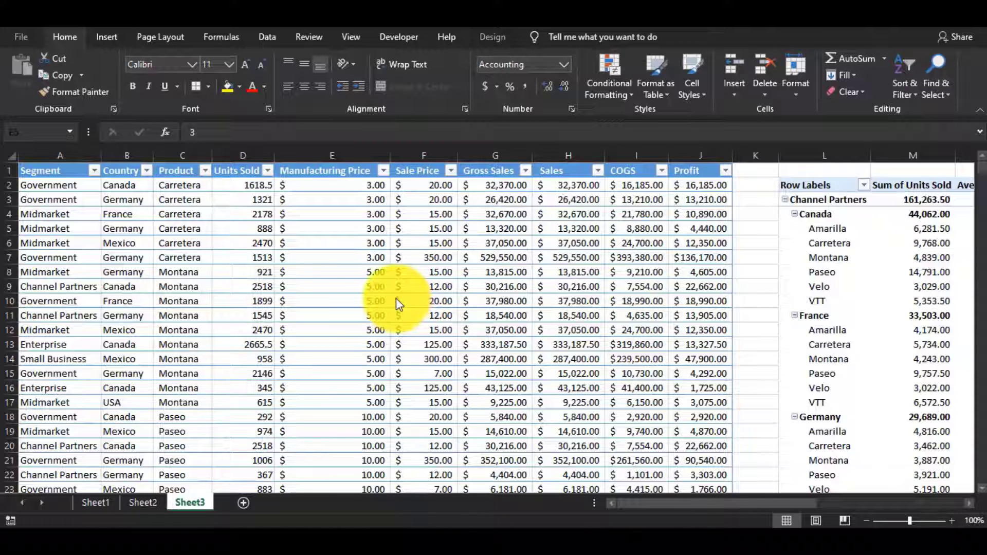
- Review the source data table on Sheet3 by following the Segment column from its header to the last row
click(42, 171)
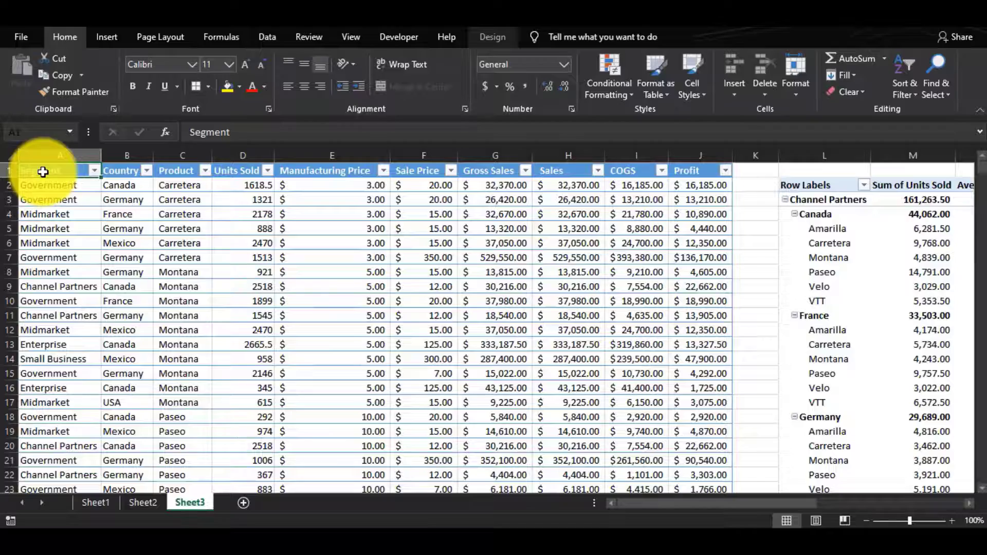
key(ctrl+shift+Down)
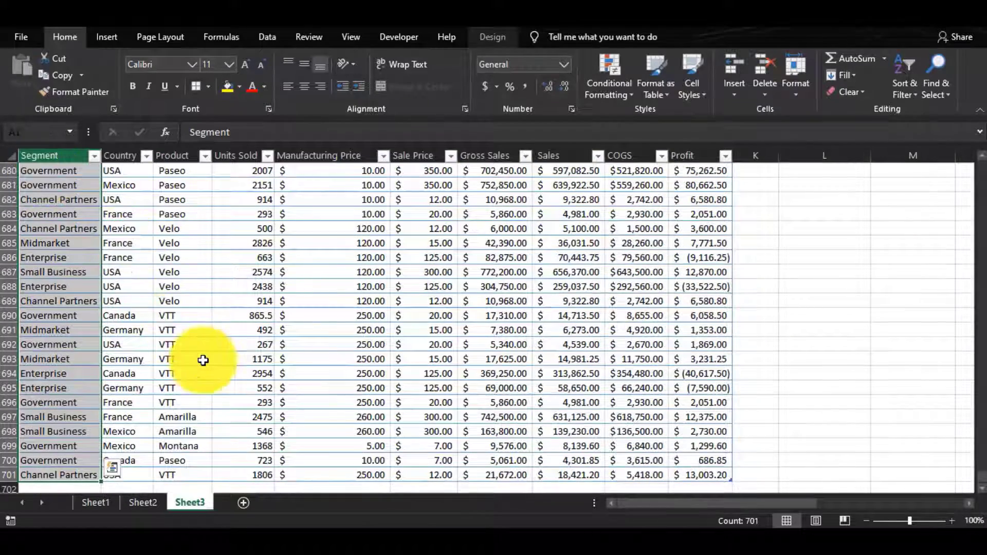
scroll(200, 359, up, 9)
scroll(203, 360, up, 20)
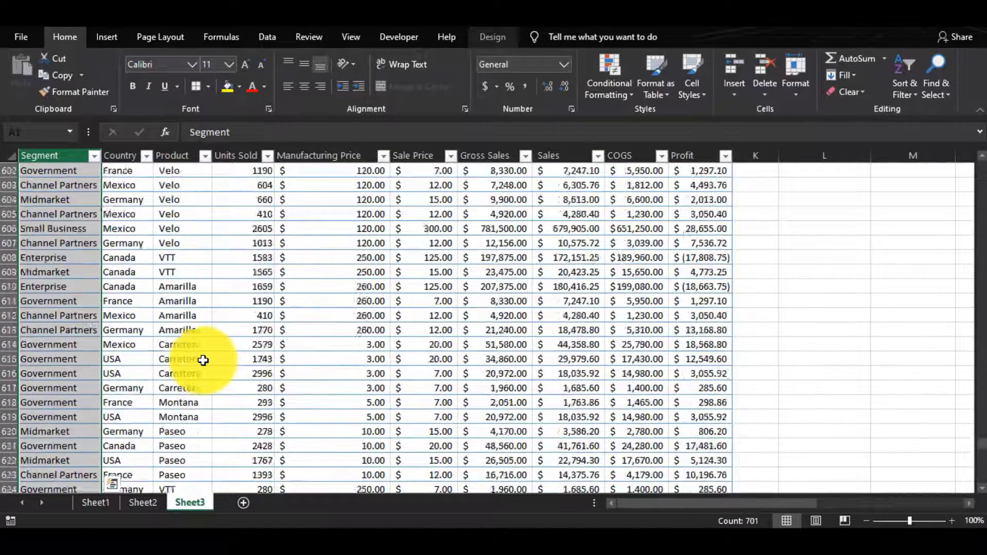
key(ctrl+Home)
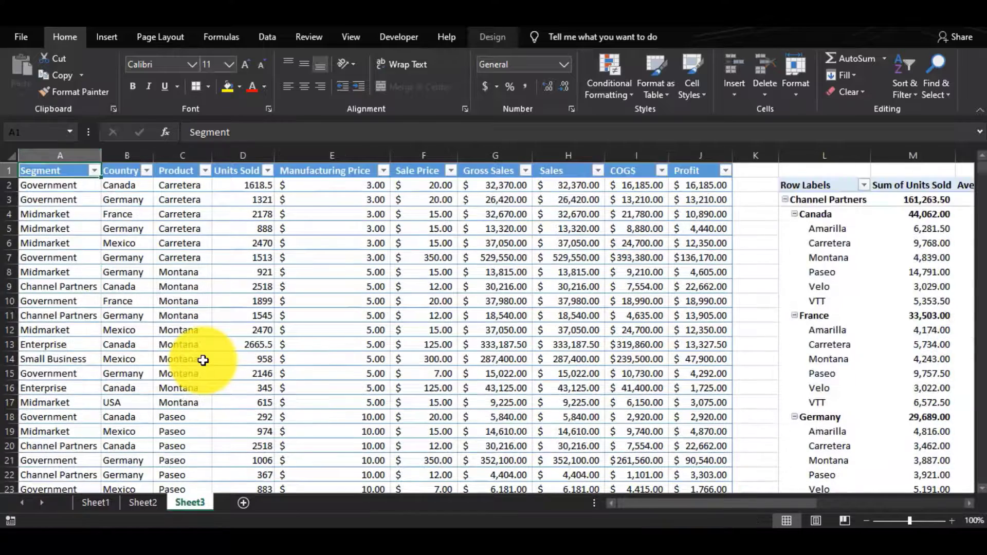
- Examine the existing pivot table beside the data, covering its column headings, the country and product rows, and the summarised values
click(805, 186)
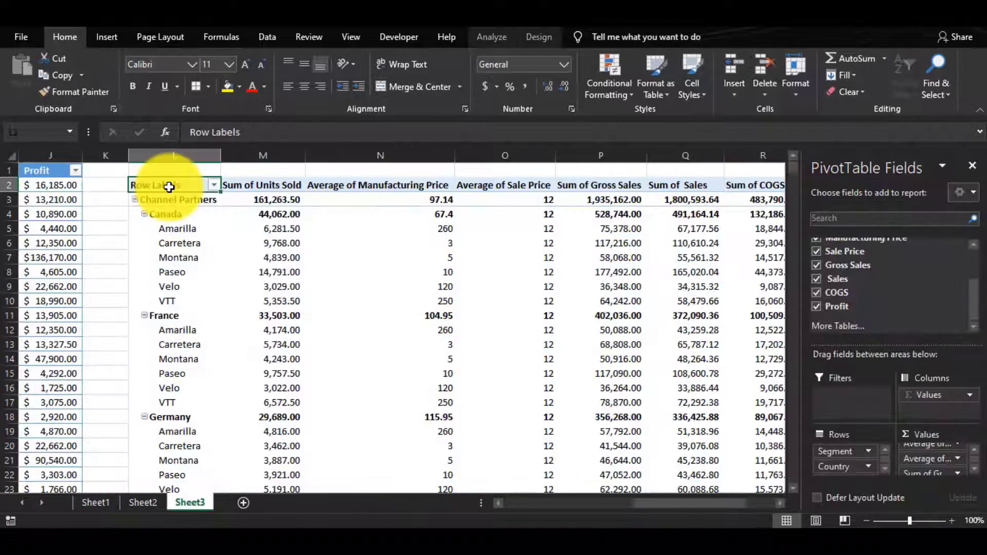
drag(185, 184, 786, 187)
scroll(662, 505, left, 5)
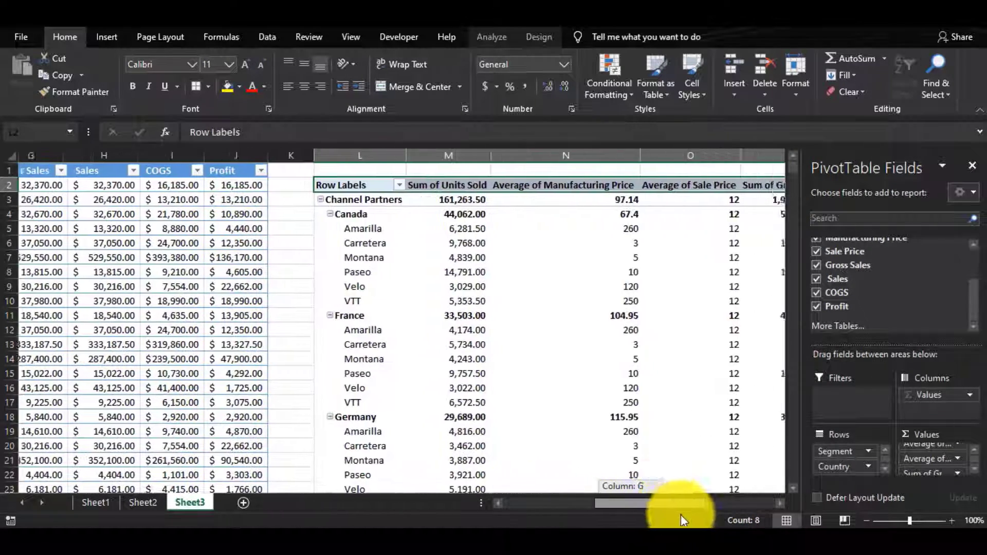
click(383, 204)
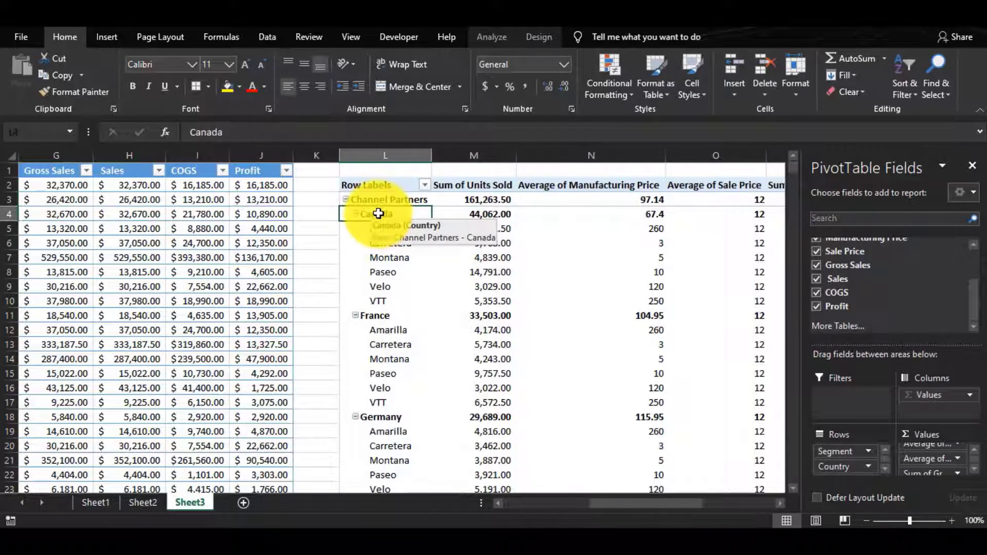
drag(387, 233, 397, 294)
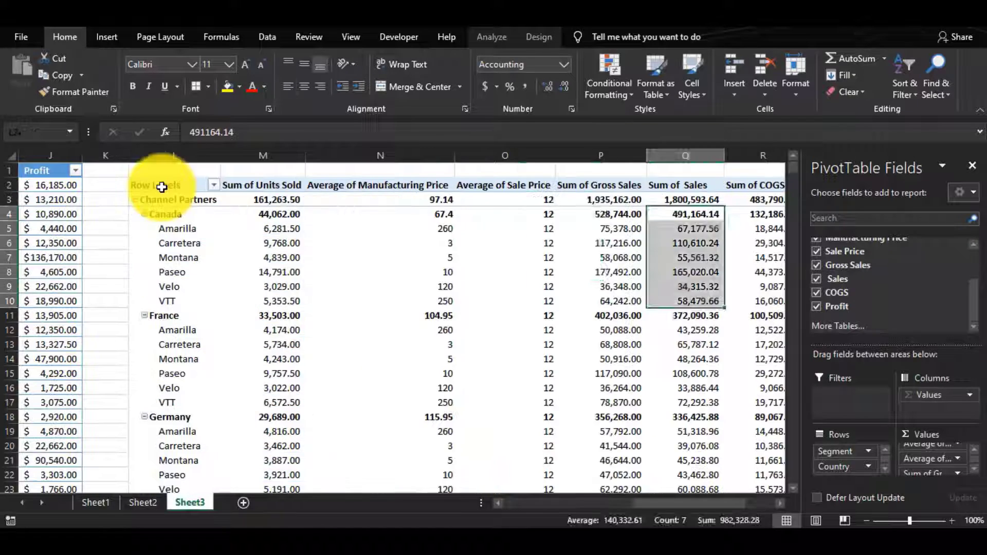
drag(161, 188, 748, 416)
click(485, 392)
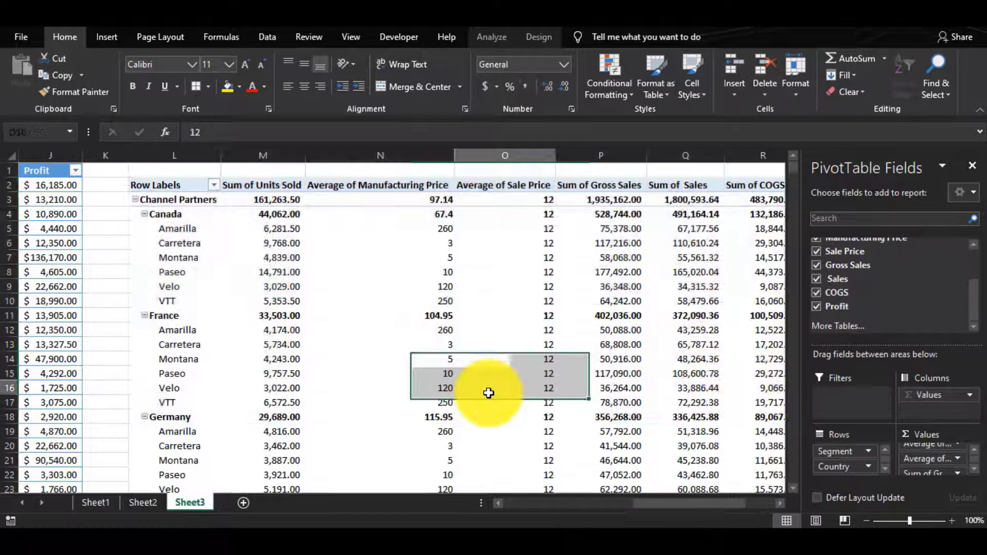
click(278, 363)
click(219, 312)
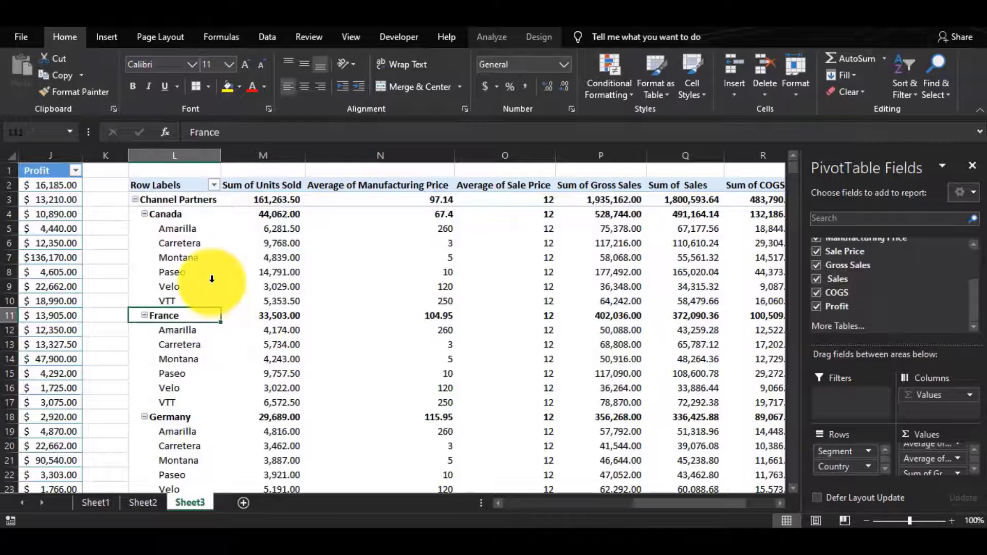
click(212, 278)
click(264, 271)
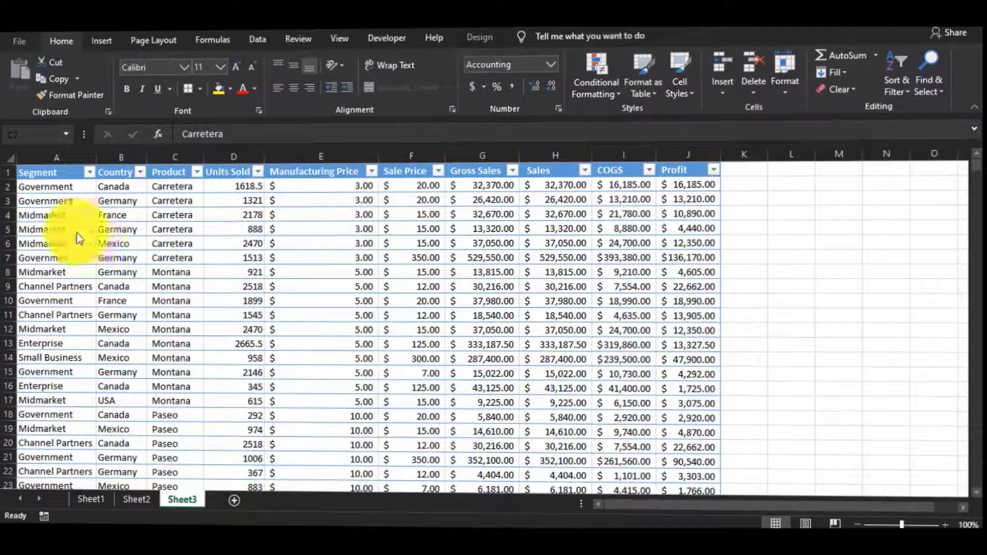
- Examine the source data table's extent, from the Segment column to the Profit column and down through its rows
drag(53, 172, 640, 434)
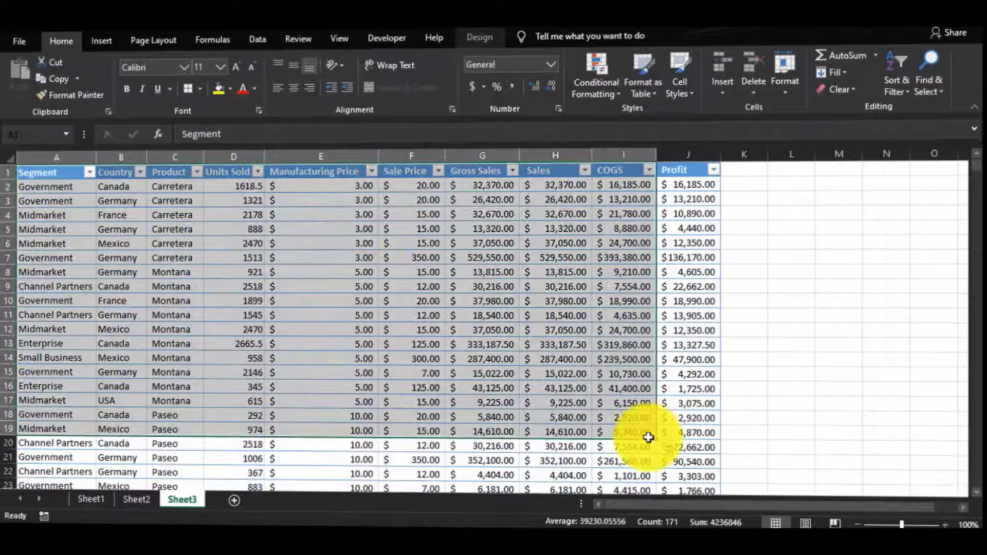
click(668, 417)
drag(77, 173, 672, 473)
click(506, 388)
drag(53, 174, 712, 403)
scroll(613, 407, down, 20)
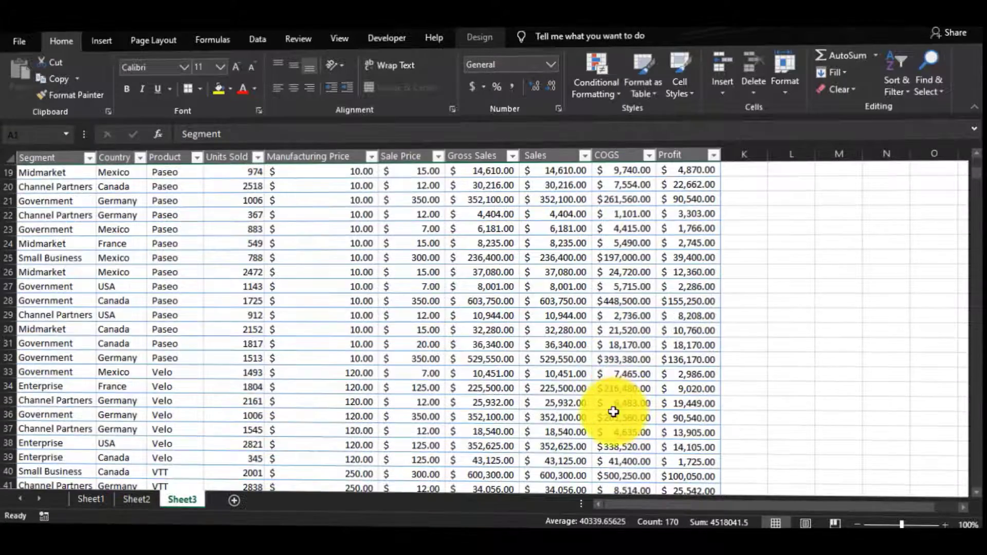
scroll(597, 396, up, 20)
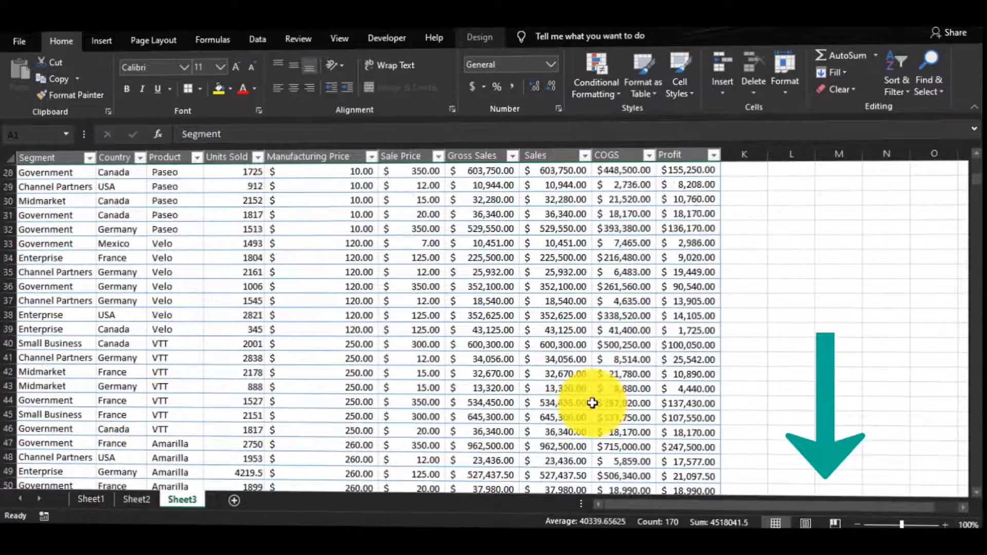
click(558, 272)
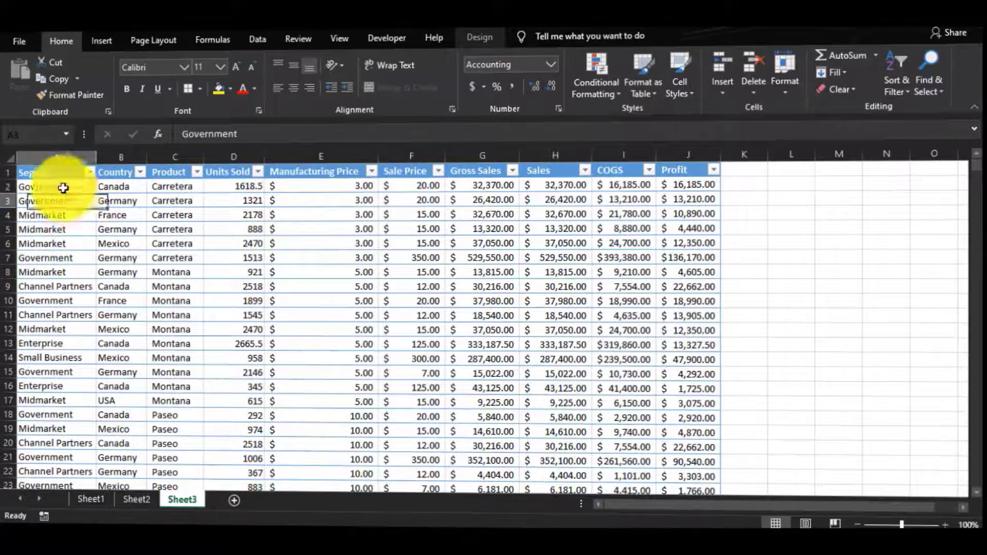
drag(46, 174, 697, 324)
click(696, 326)
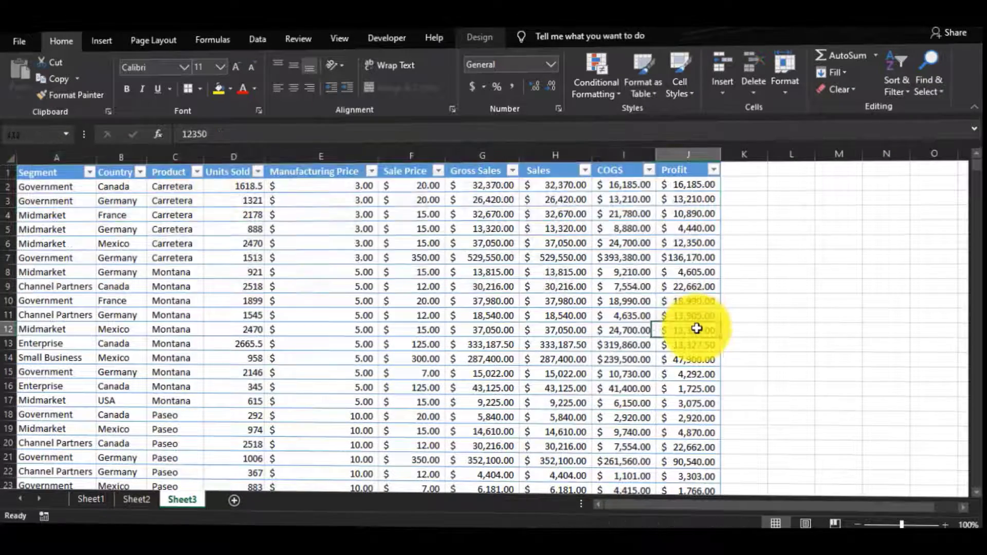
drag(66, 171, 676, 480)
click(590, 370)
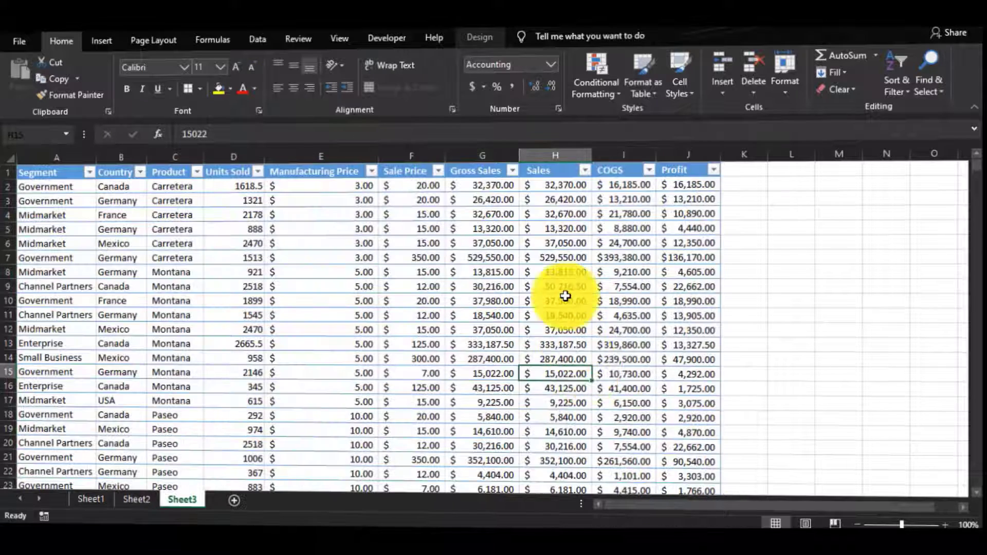
click(559, 262)
click(348, 283)
click(54, 186)
- Select the entire data table from Segment to Profit and start creating a PivotTable with the financials6 table as its source
click(31, 169)
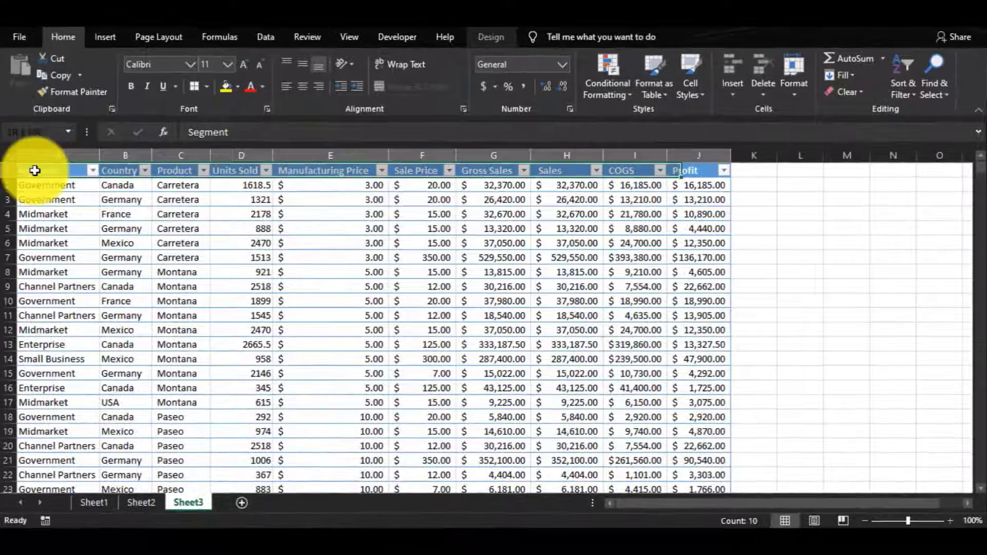
key(ctrl+shift+Down)
click(92, 37)
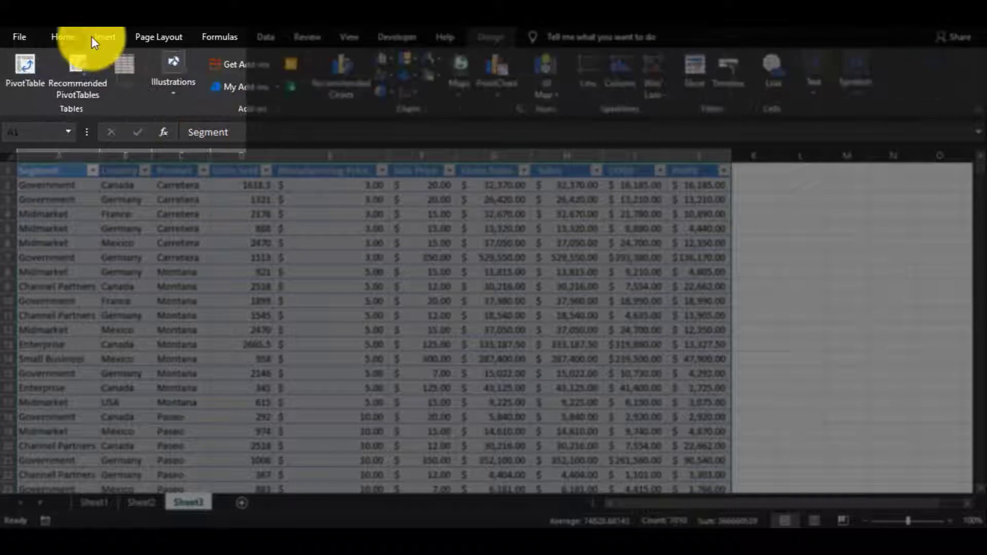
click(18, 71)
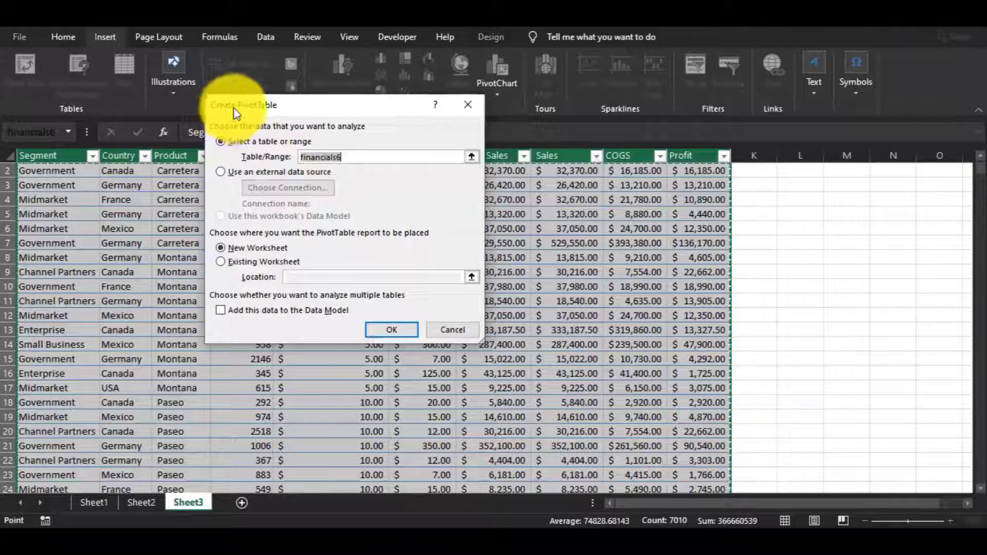
drag(232, 105, 325, 122)
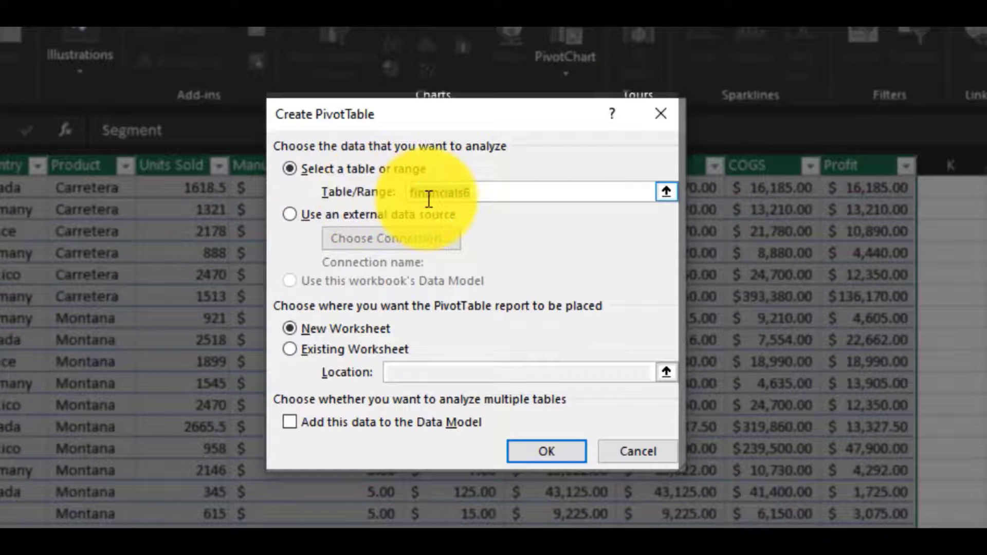
drag(504, 194, 404, 194)
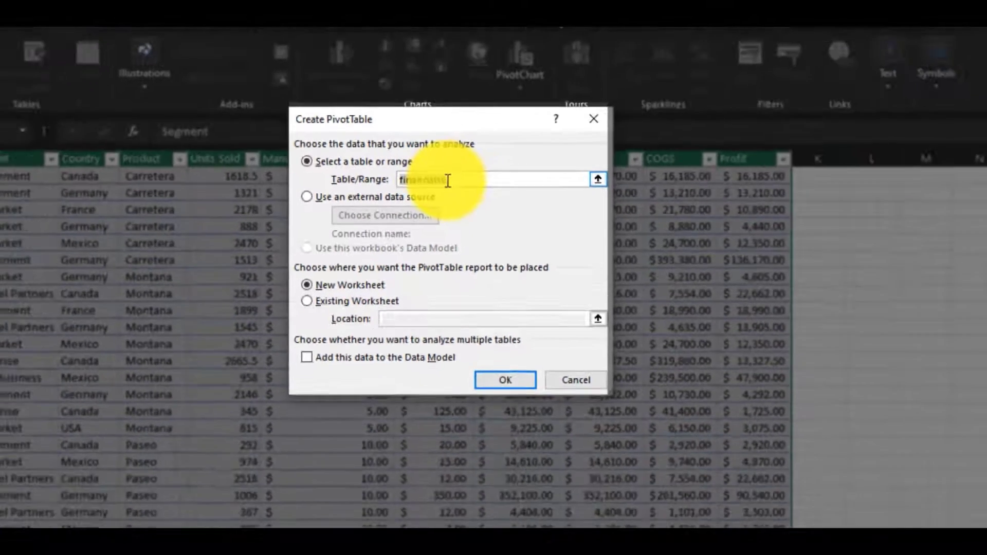
click(478, 192)
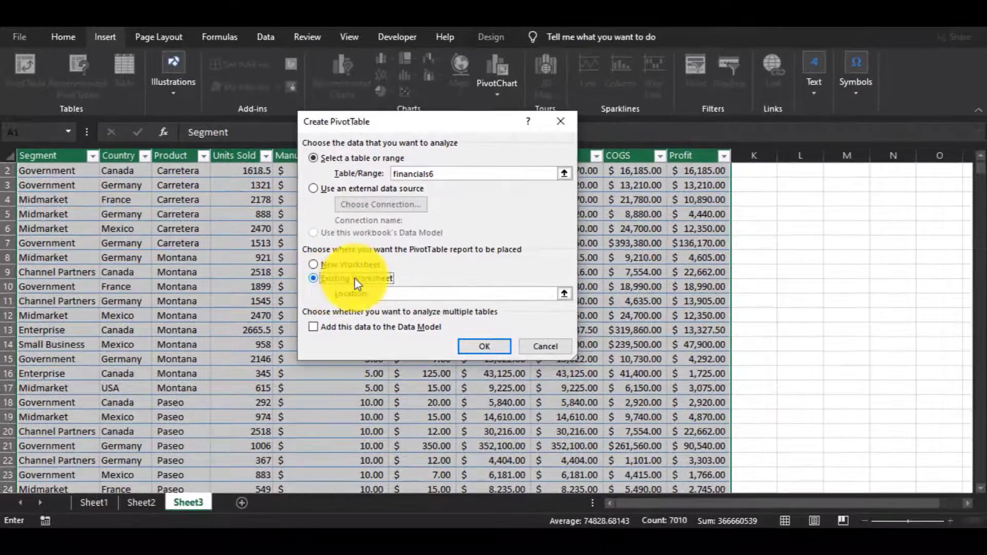
- Place the PivotTable on the existing worksheet at cell L2 and create it
click(285, 335)
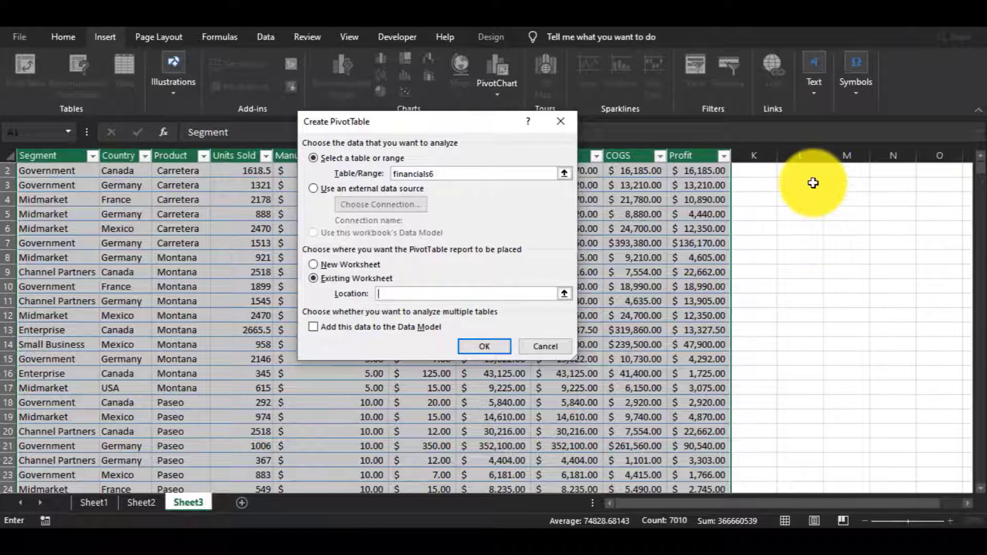
scroll(815, 234, up, 1)
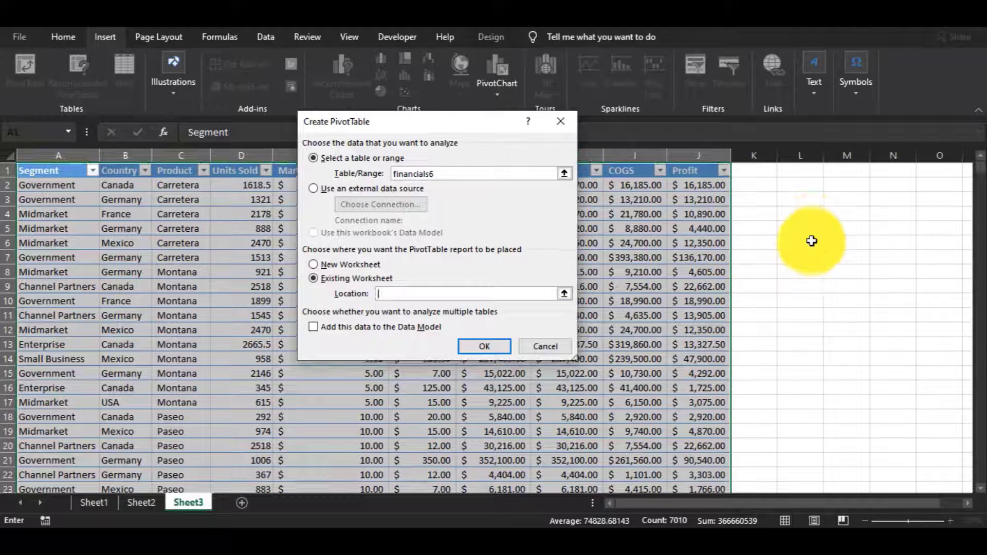
click(800, 182)
click(471, 347)
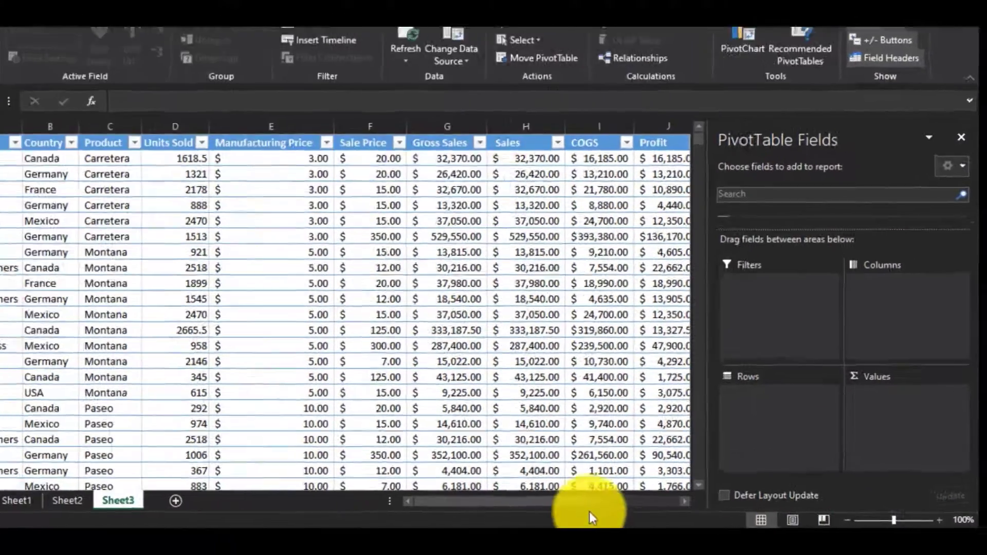
- Add the Segment, Country and Product fields to the rows of the new pivot table
drag(656, 507, 770, 525)
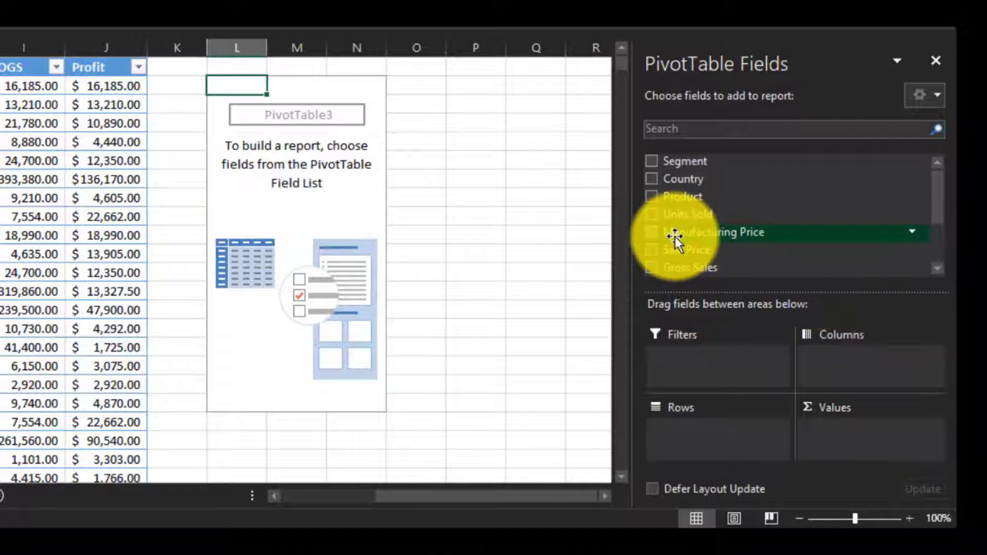
scroll(674, 237, down, 2)
scroll(692, 230, up, 2)
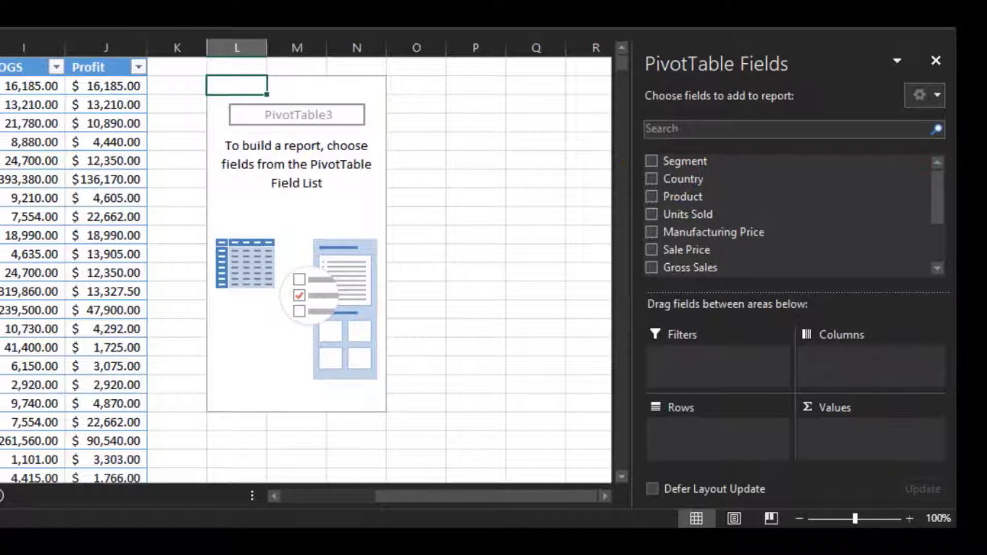
click(655, 165)
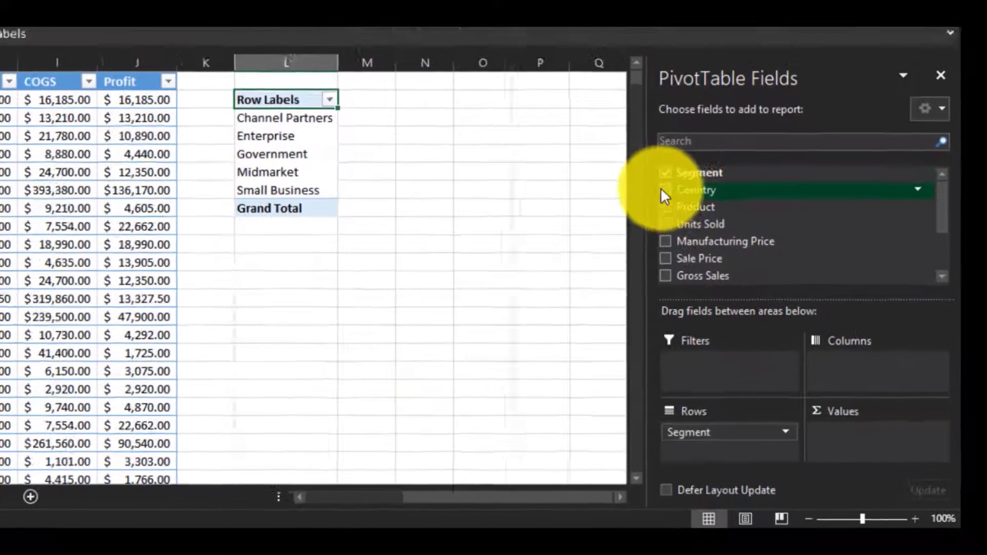
click(651, 179)
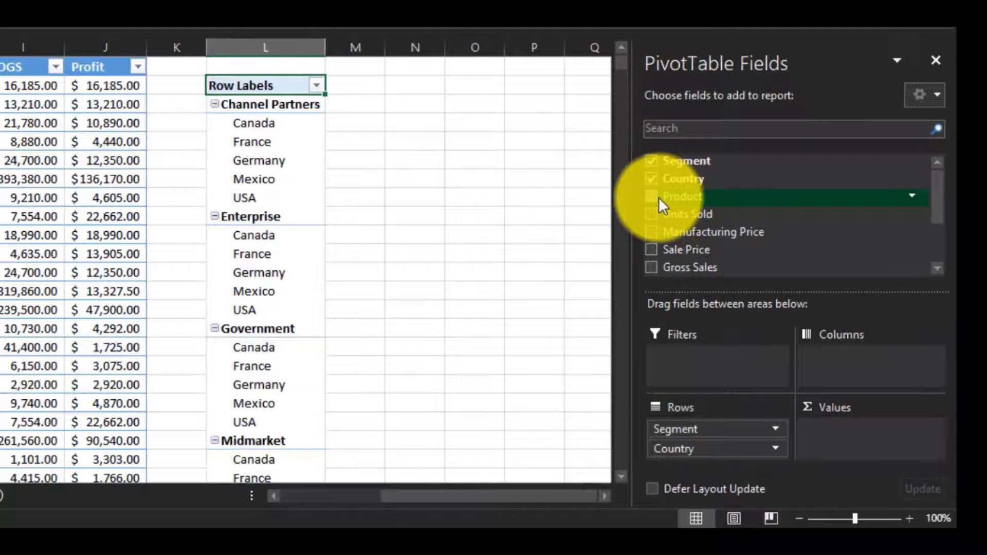
click(654, 197)
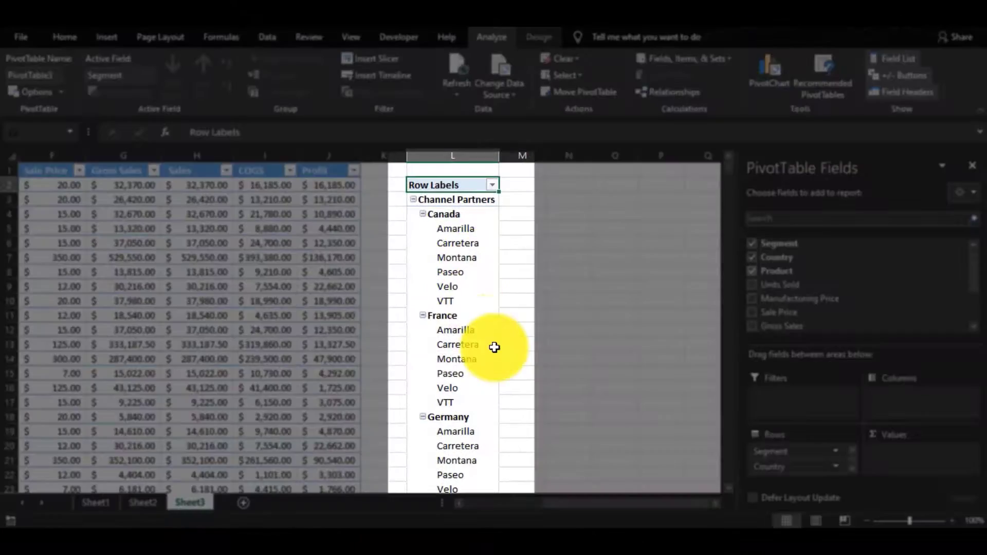
- Examine how the pivot table's row labels nest products under countries and countries under segments, including the products under Canada
scroll(481, 360, down, 12)
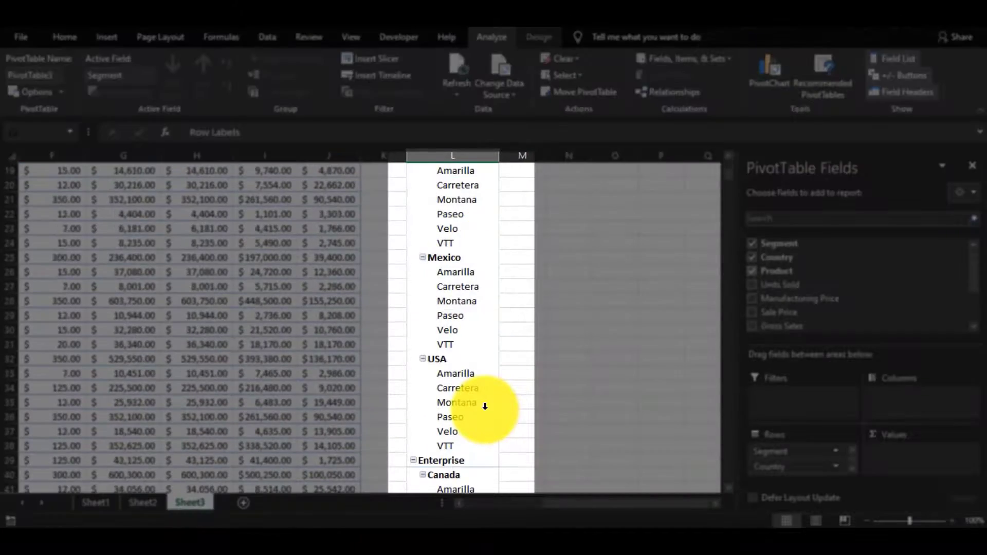
scroll(492, 412, down, 3)
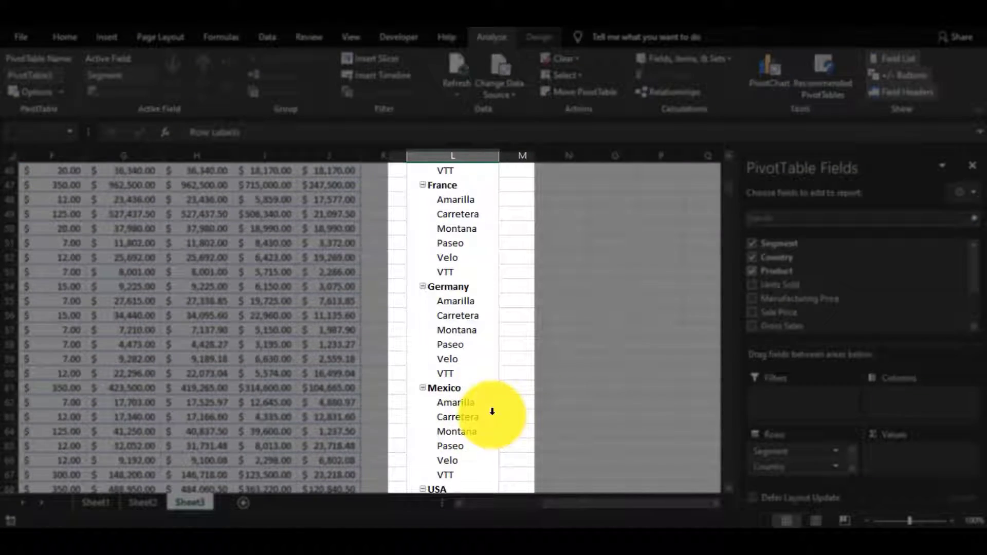
scroll(492, 411, down, 2)
scroll(485, 391, up, 17)
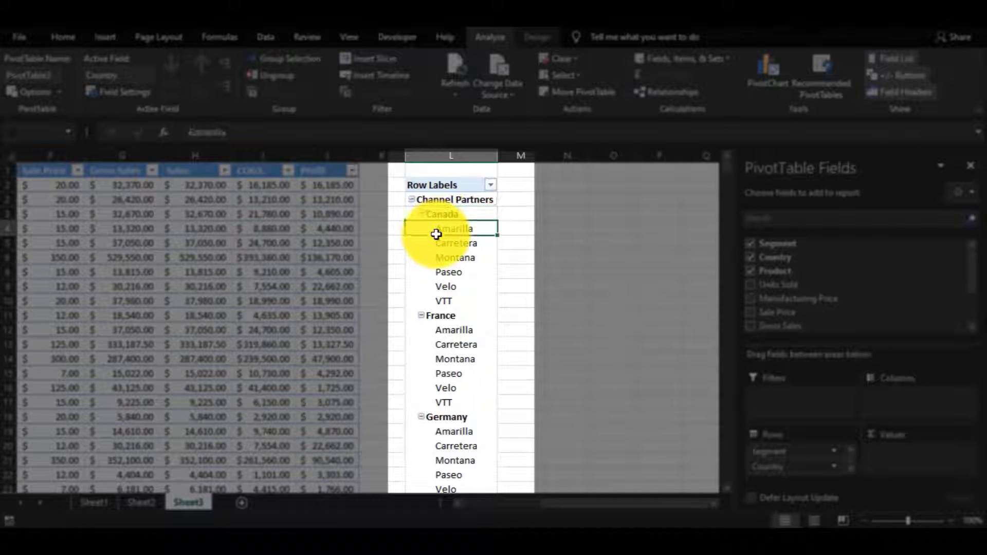
drag(440, 222, 459, 304)
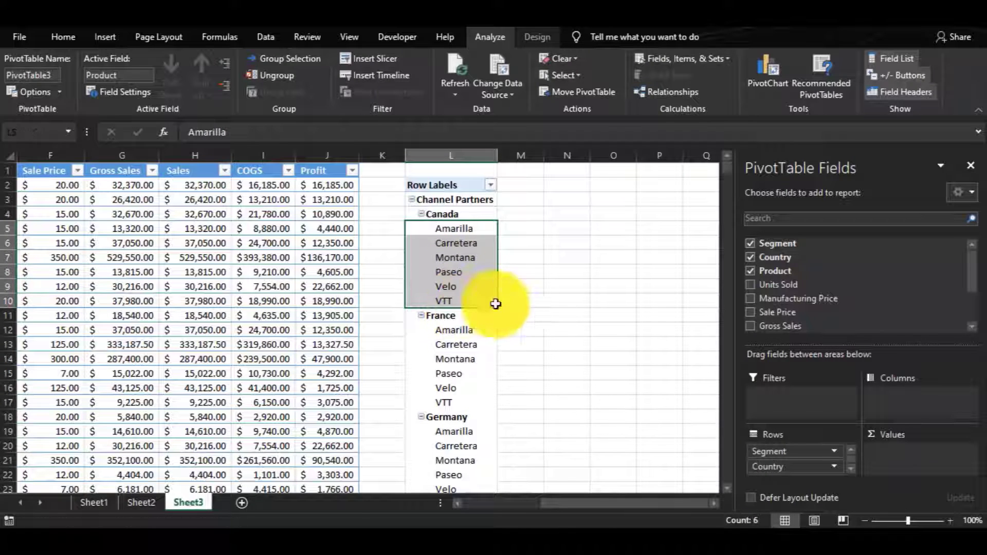
- Add Units Sold, Manufacturing Price, Sale Price, Gross Sales, Sales, COGS and Profit to the pivot table as value fields
click(750, 284)
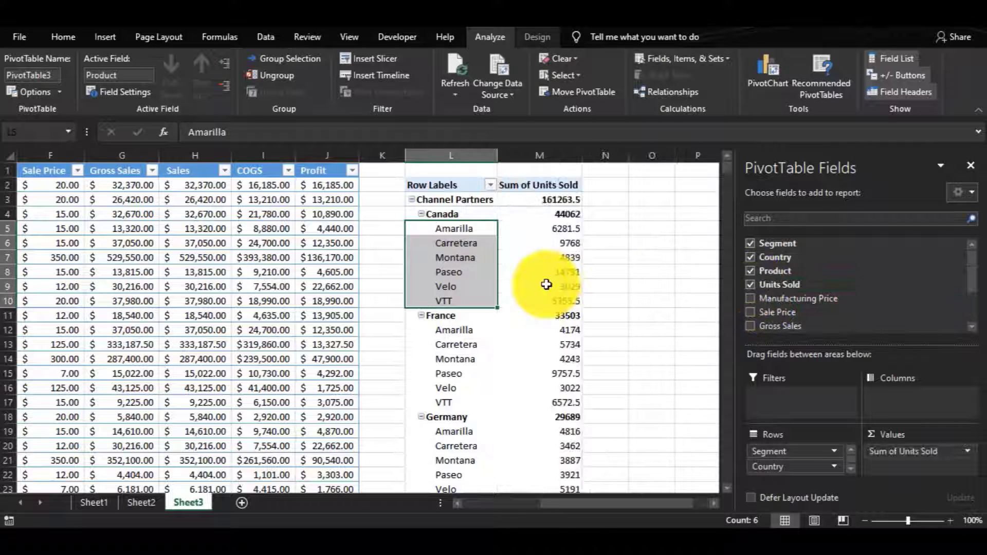
click(750, 298)
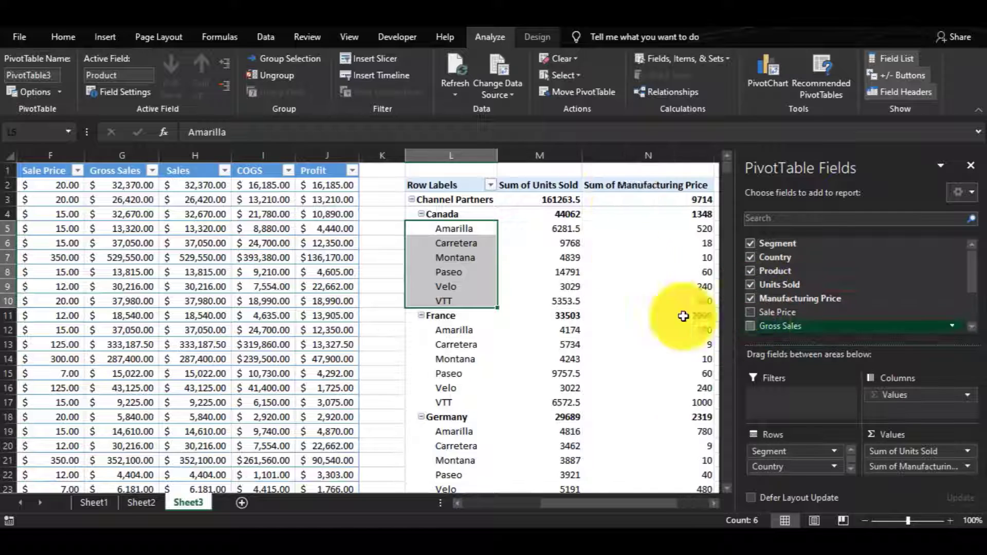
click(751, 312)
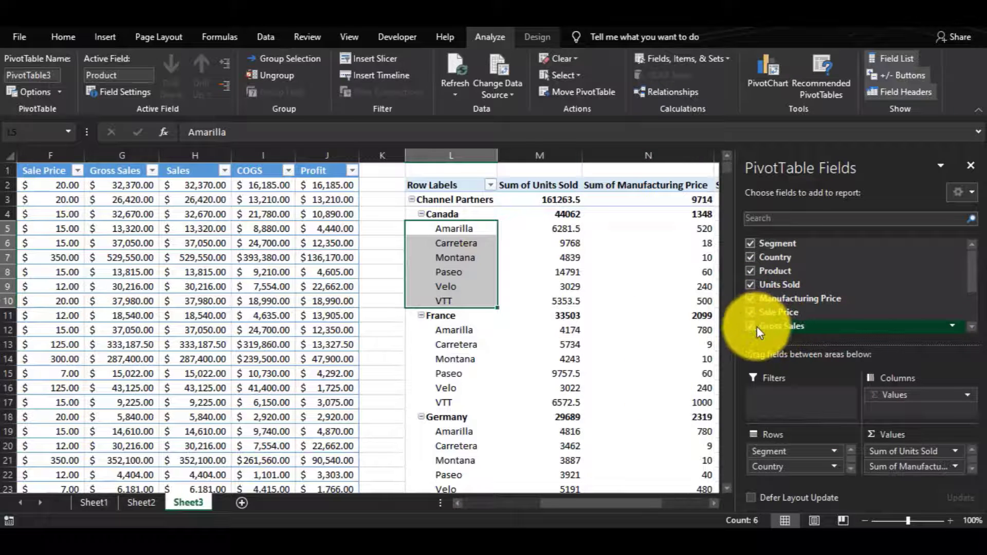
click(755, 326)
scroll(798, 325, down, 2)
click(750, 280)
click(751, 293)
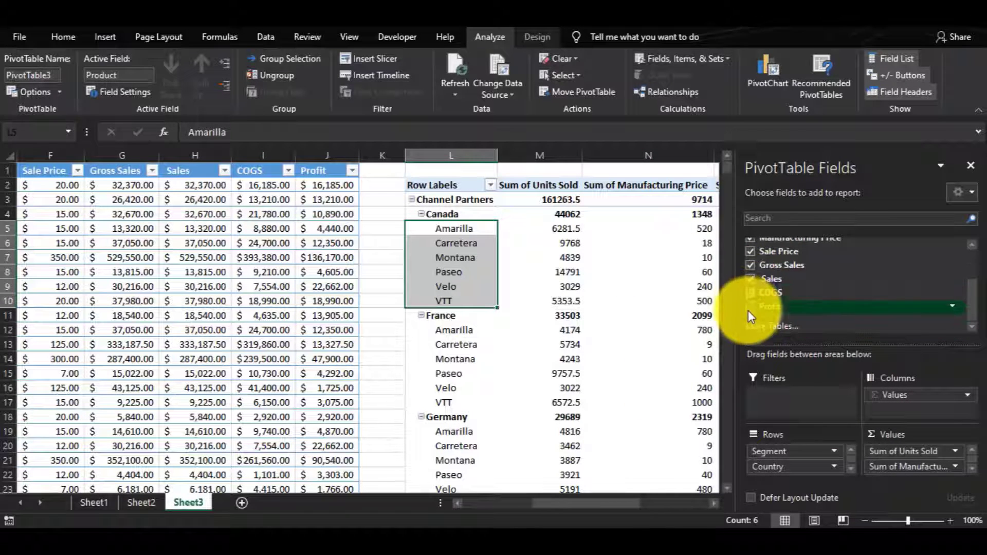
click(749, 308)
- Examine the summed Manufacturing Price and Sale Price columns in the pivot table for the Channel Partners products
drag(599, 505, 619, 499)
click(360, 229)
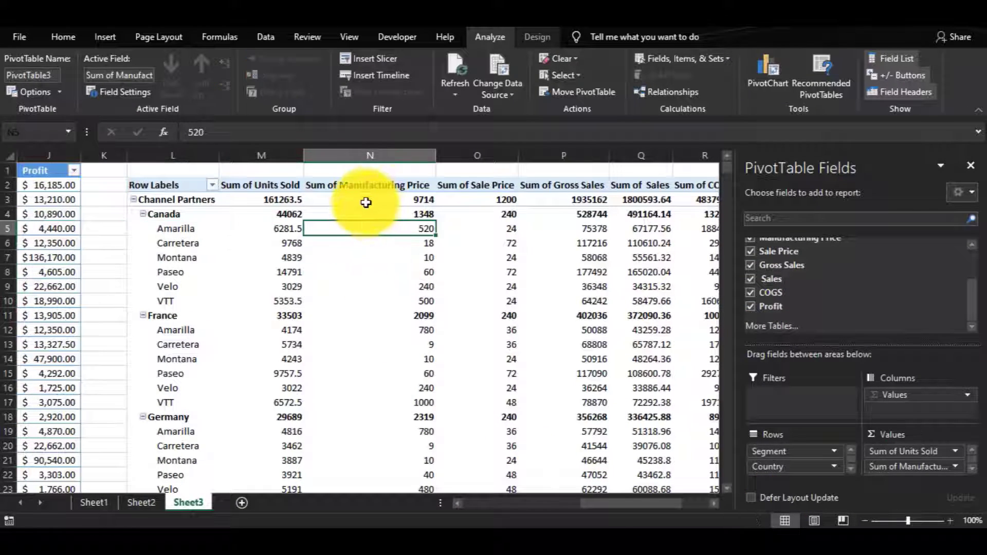
drag(364, 191, 380, 296)
click(384, 271)
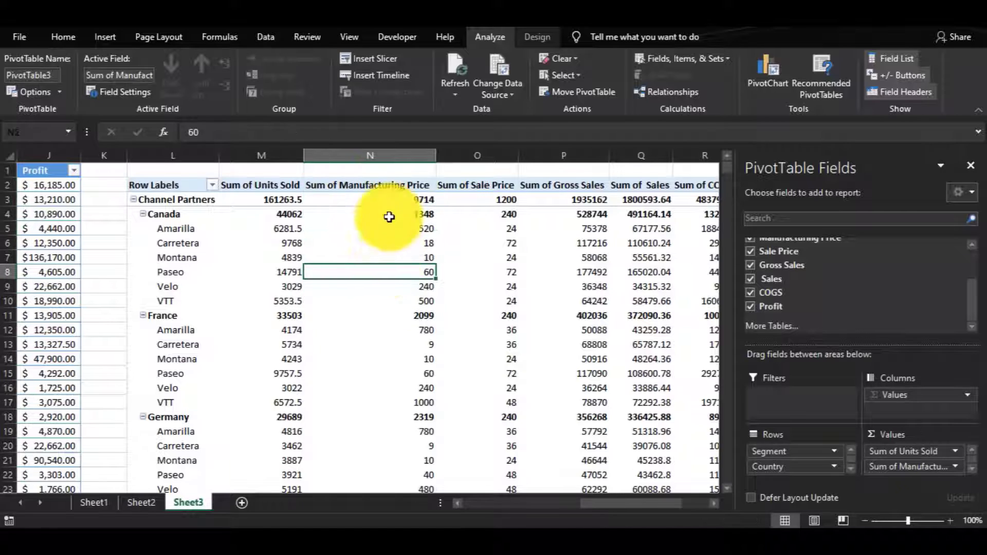
drag(379, 185, 518, 336)
click(415, 238)
click(476, 227)
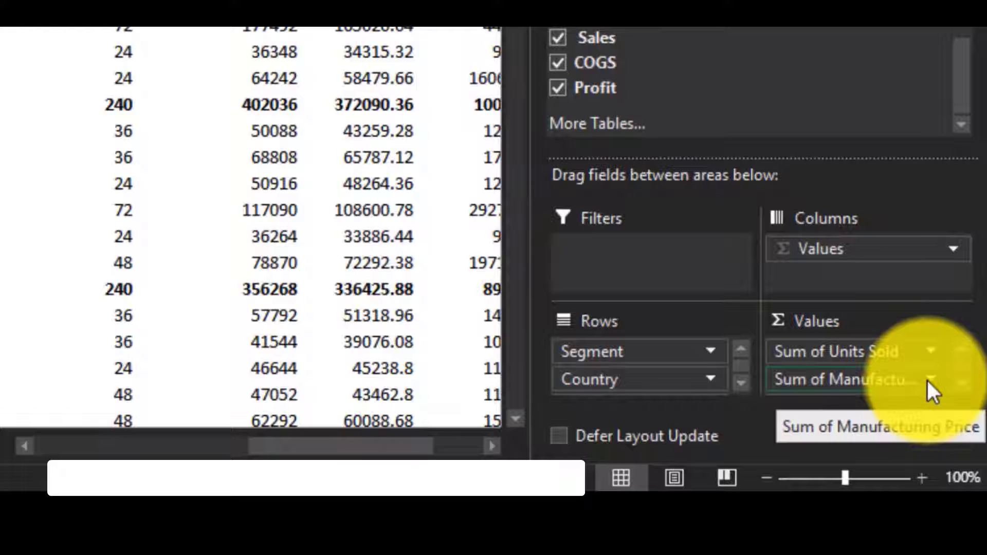
- Change the Manufacturing Price value field to summarise by Average instead of Sum
click(929, 382)
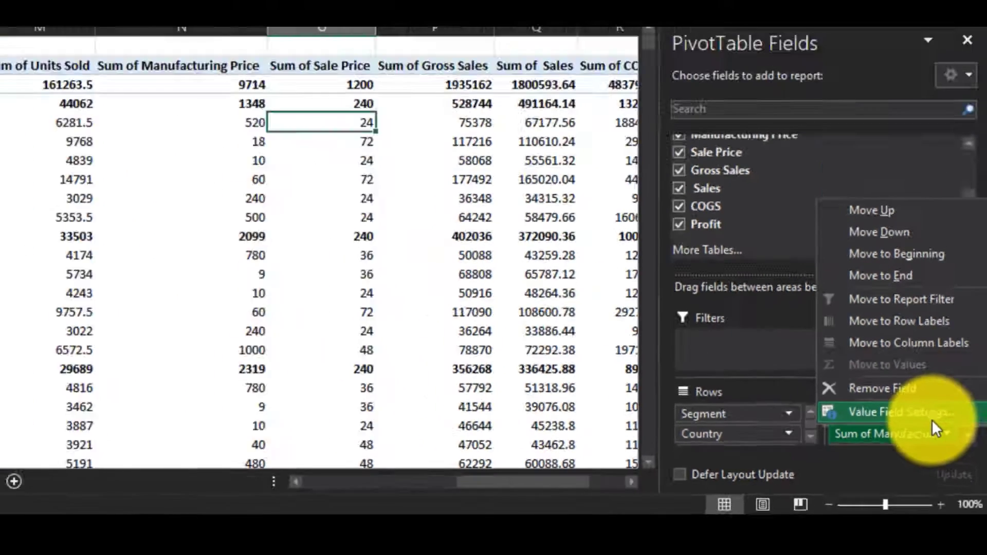
click(931, 419)
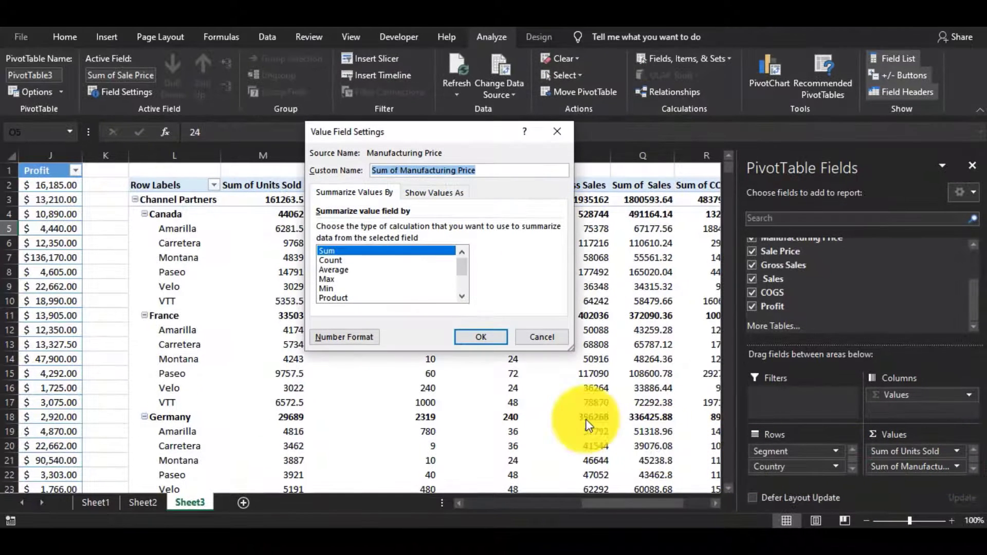
click(339, 270)
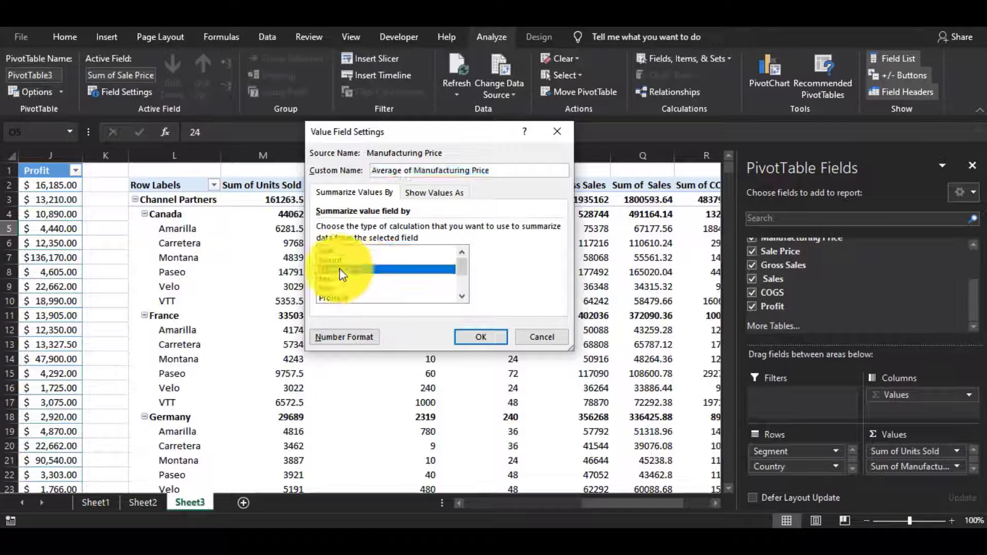
click(469, 338)
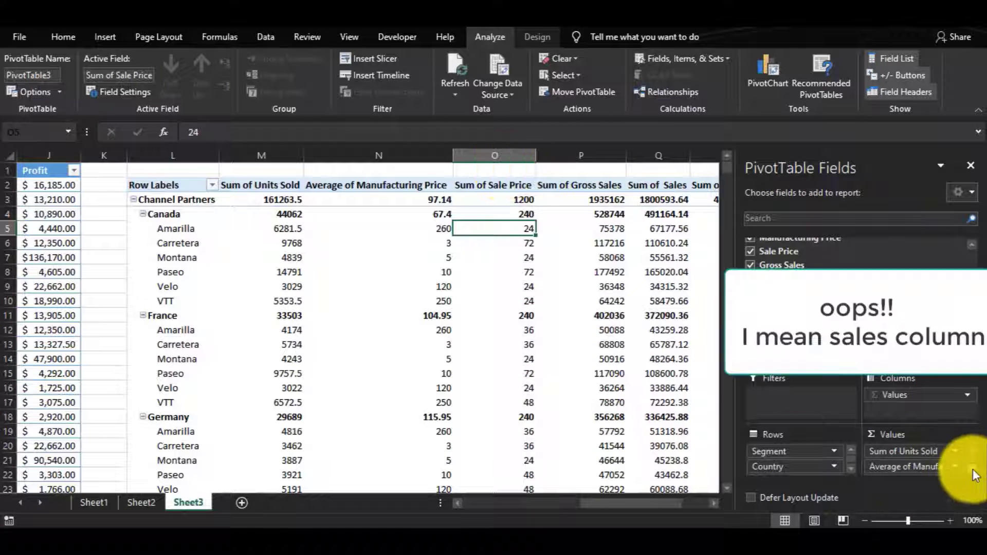
- Change the Sale Price value field to summarise by Average instead of Sum
click(955, 458)
click(923, 448)
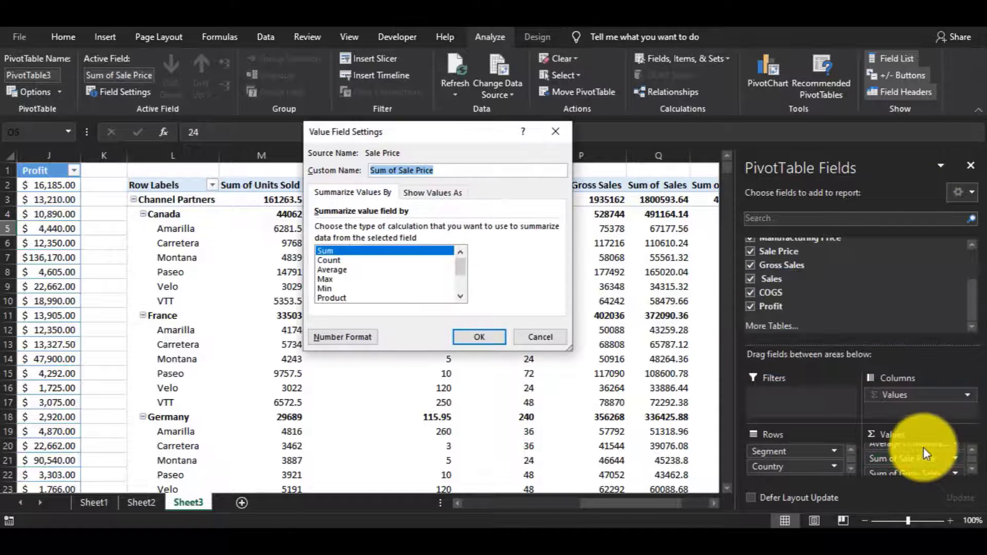
click(332, 269)
click(480, 337)
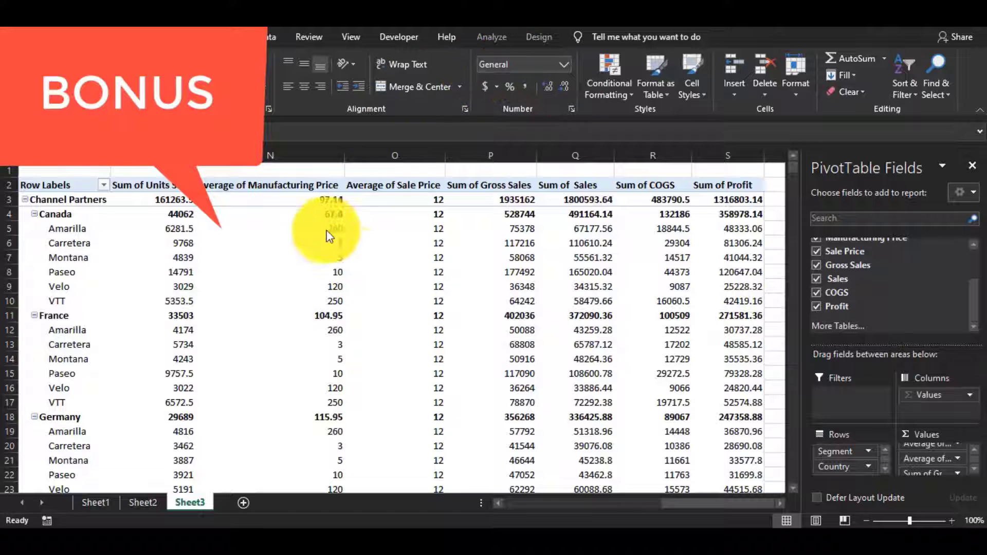
click(275, 200)
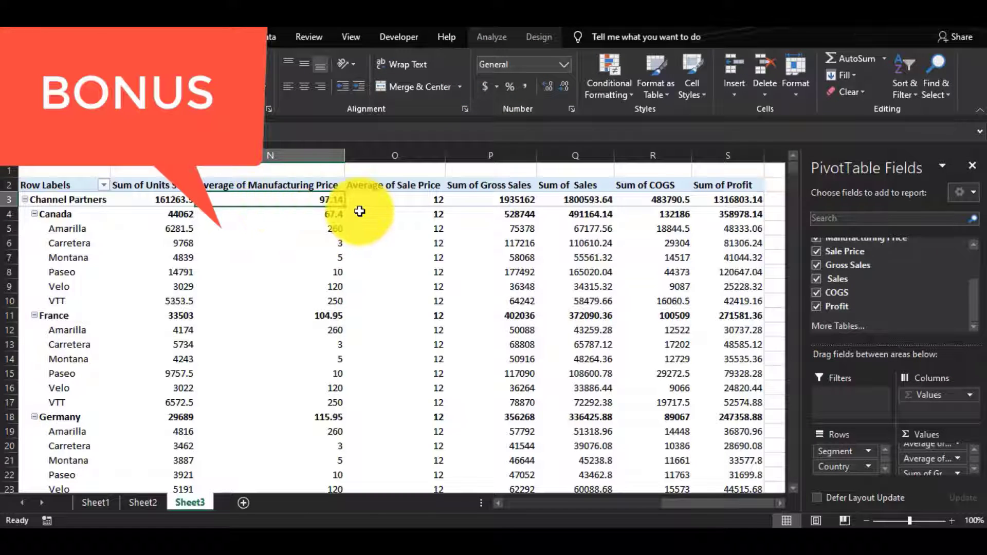
key(ctrl+shift+Right)
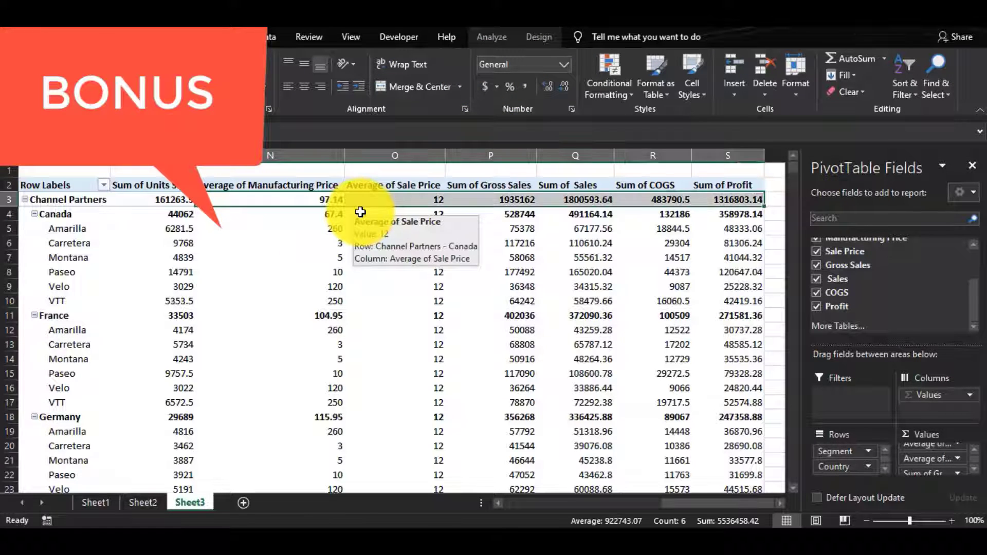
click(249, 203)
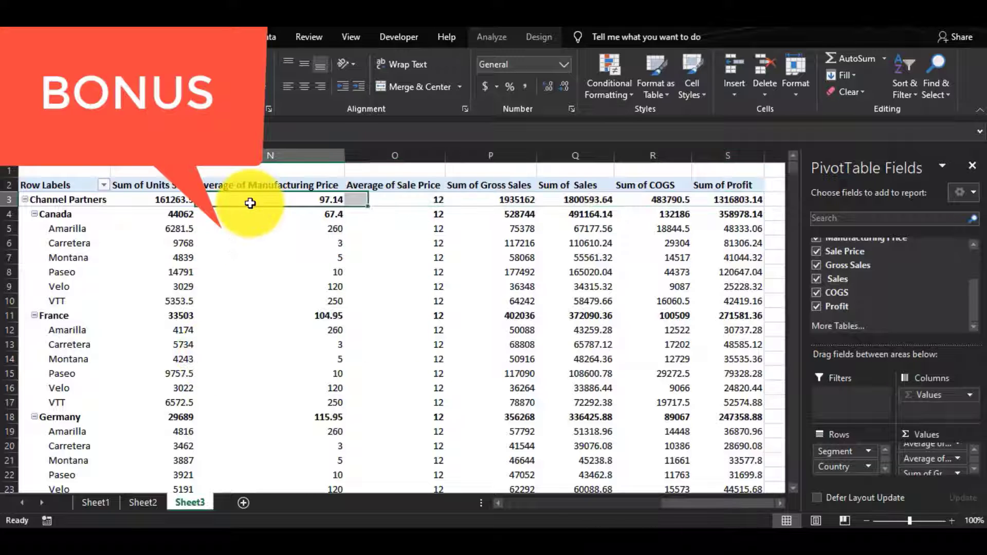
drag(306, 204, 713, 200)
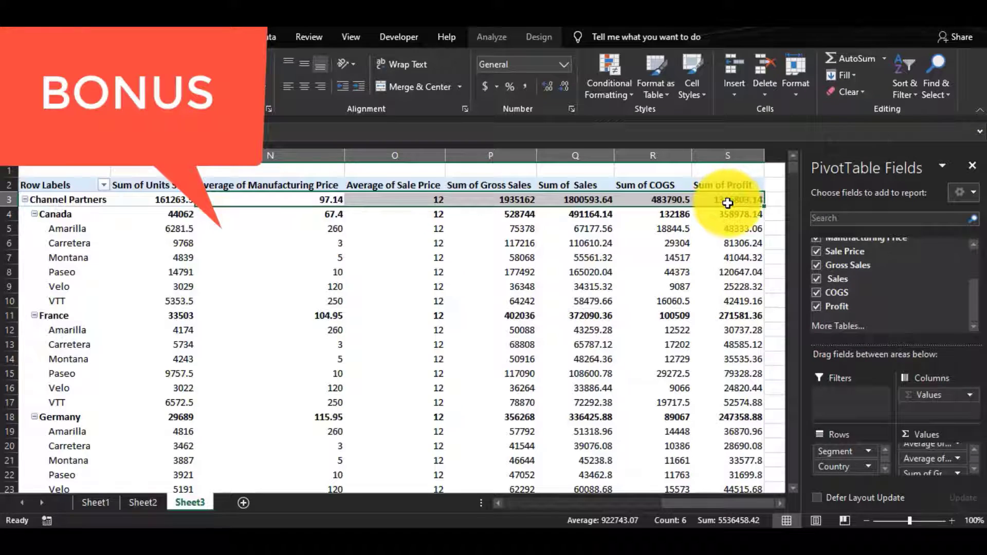
click(728, 203)
- Apply the comma number style to all pivot values from Average of Manufacturing Price through Sum of Profit, down to the Grand Total row
click(338, 204)
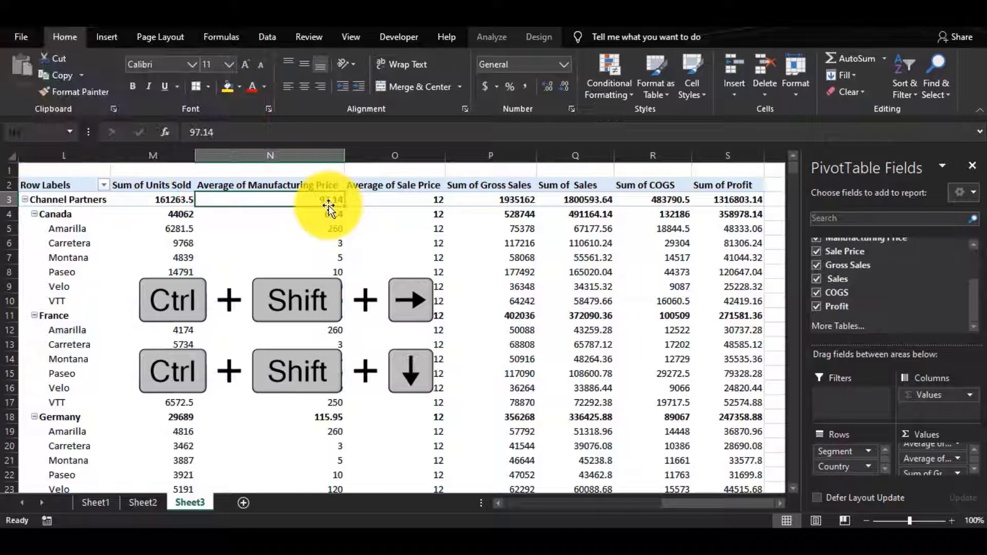
key(ctrl+shift+Right)
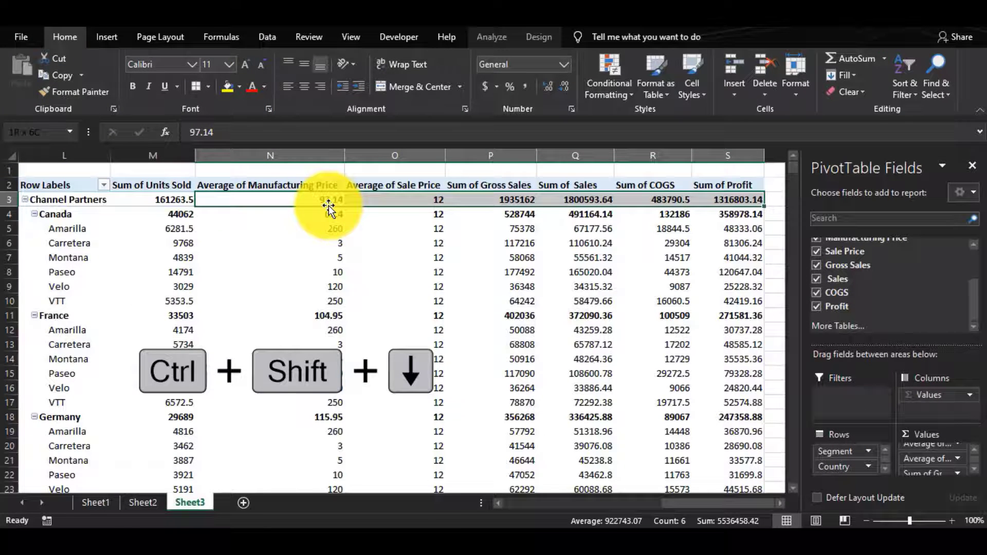
key(ctrl+shift+Down)
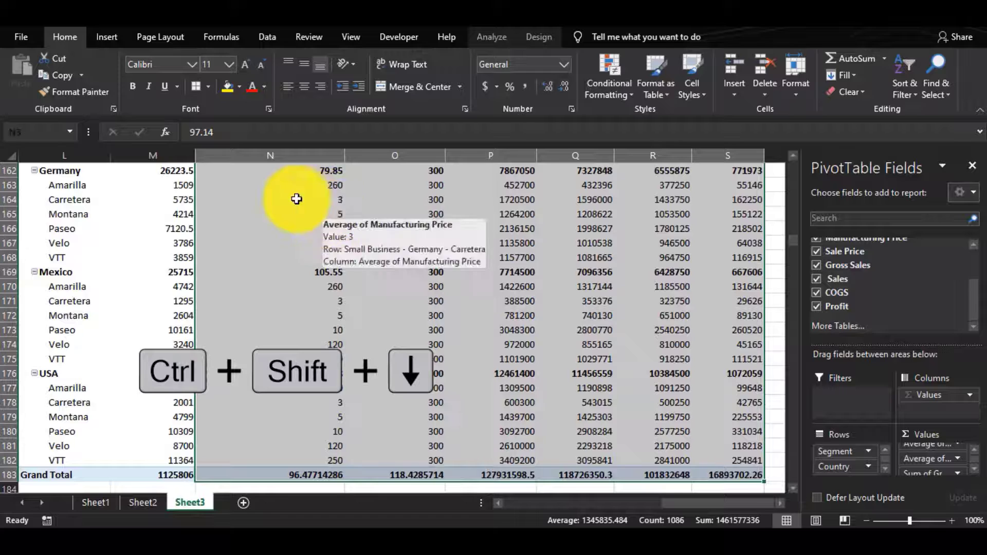
click(525, 86)
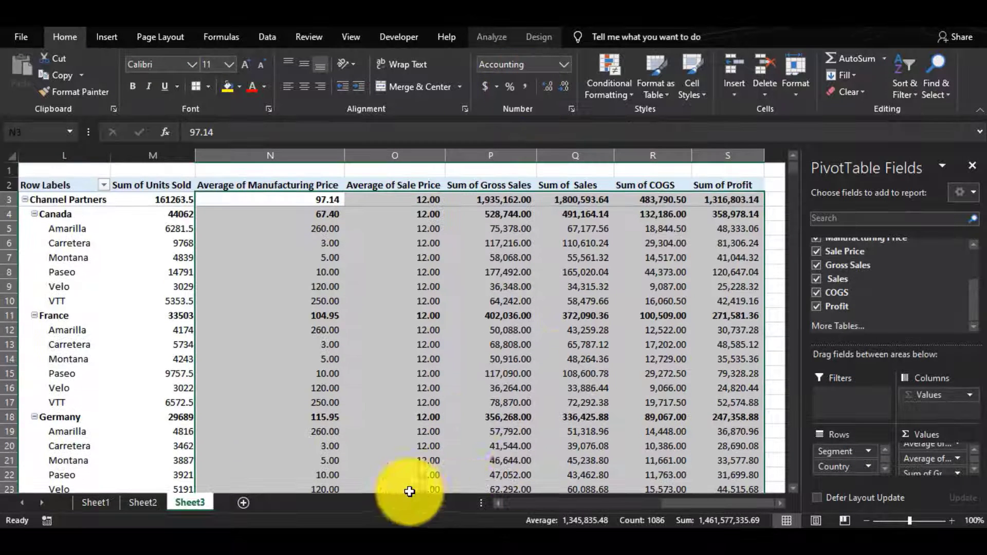
click(430, 277)
click(416, 320)
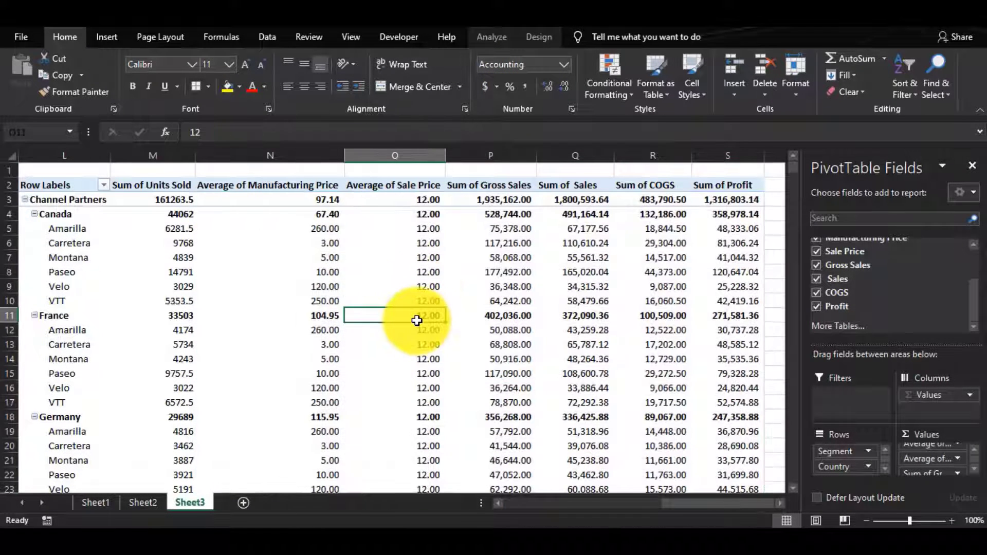